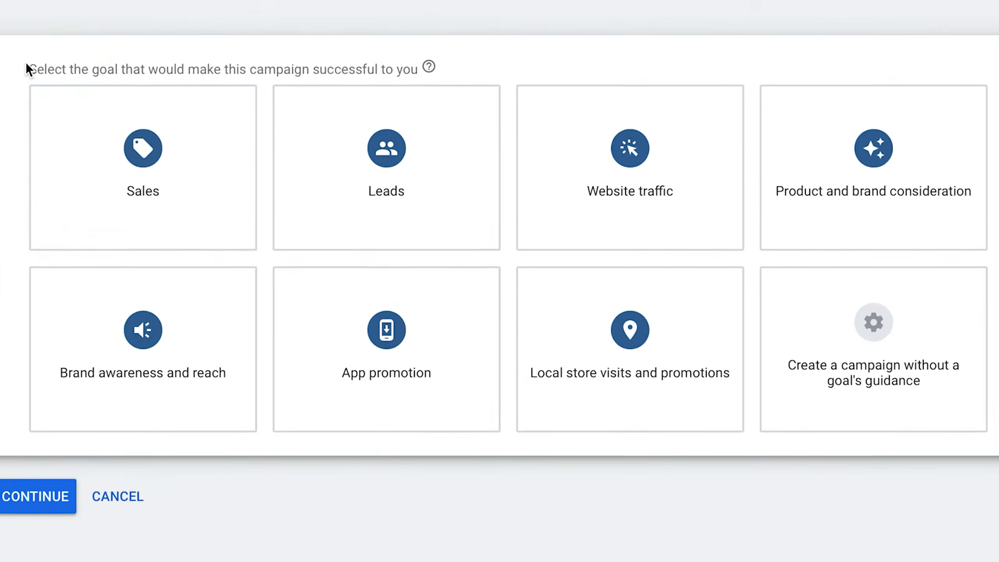
{"action": "left_click_drag", "start_coordinate": [141, 101], "coordinate": [180, 101]}
{"action": "left_click_drag", "start_coordinate": [58, 63], "coordinate": [400, 64]}
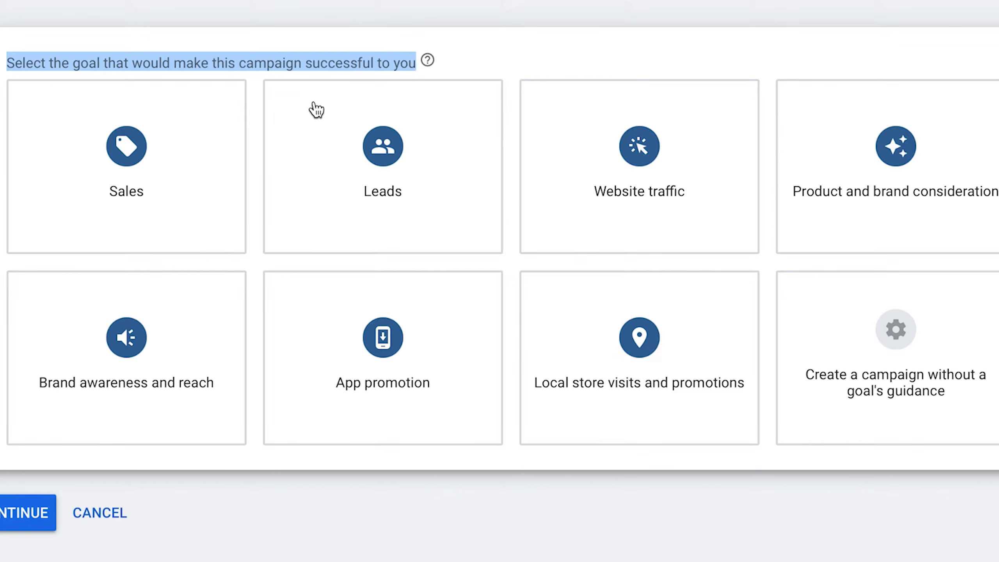
{"action": "left_click", "coordinate": [413, 65]}
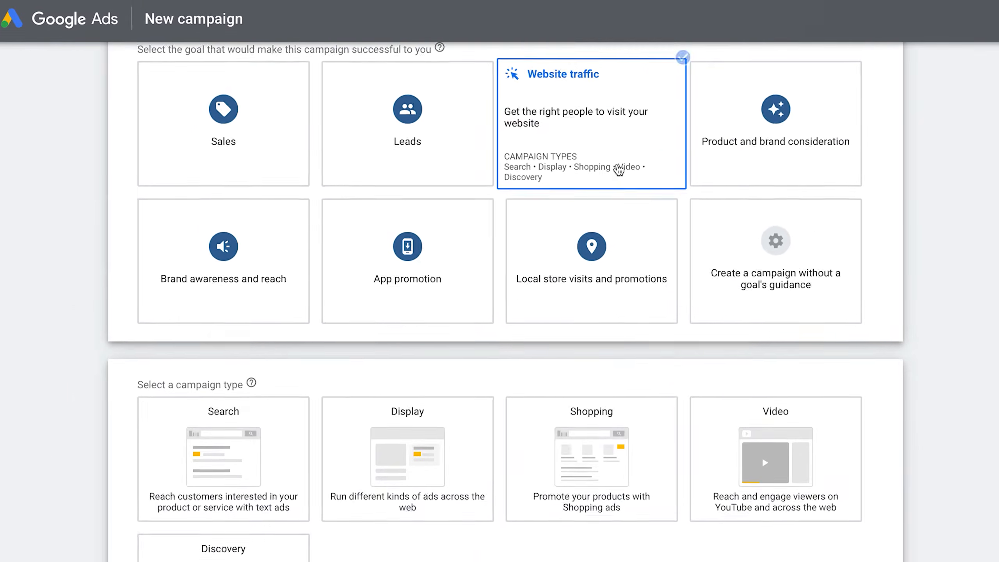
Step: Choose Search as the campaign type for the Website traffic goal
{"action": "scroll", "coordinate": [619, 170], "scroll_direction": "down", "scroll_amount": 3}
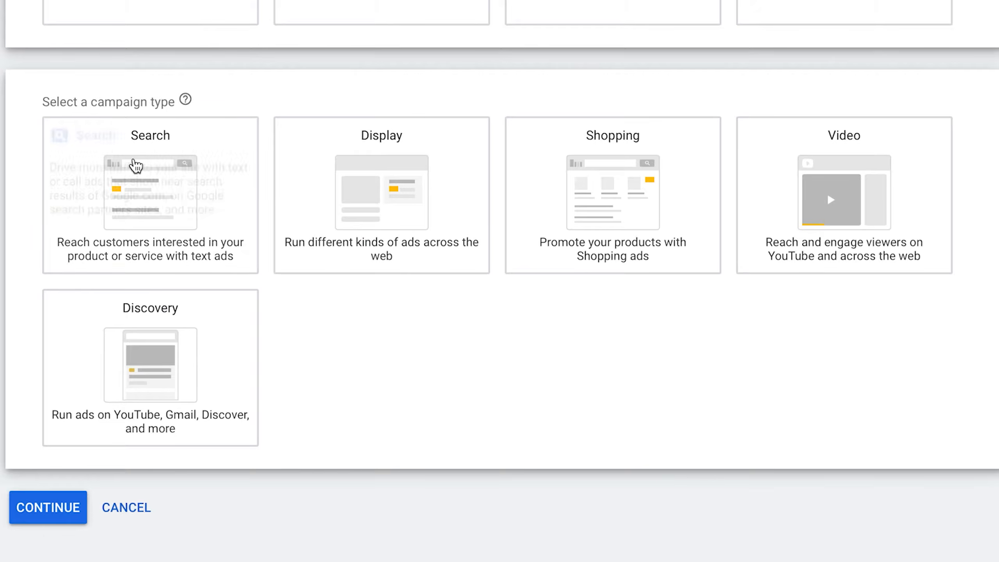
{"action": "mouse_move", "coordinate": [399, 191]}
{"action": "mouse_move", "coordinate": [829, 221]}
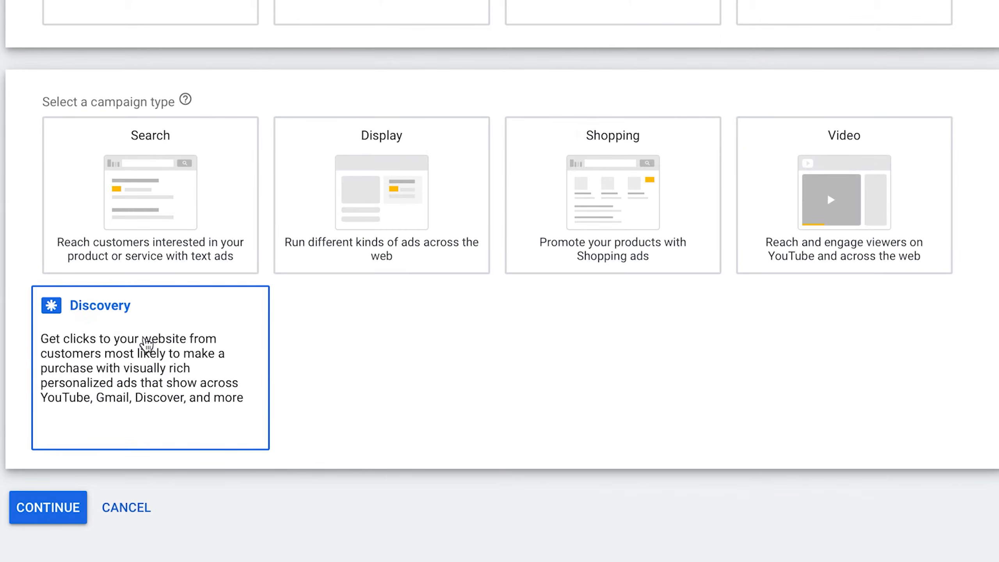
{"action": "left_click", "coordinate": [173, 192]}
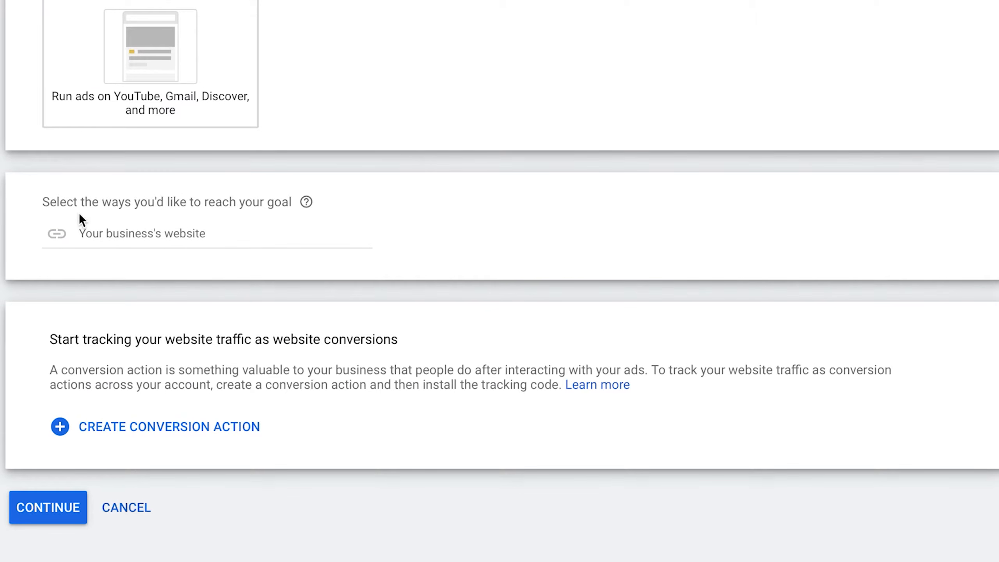
Step: Enter the business's website address as the way to reach the goal and continue to the campaign settings, dismissing the drafts notice
{"action": "left_click", "coordinate": [172, 234]}
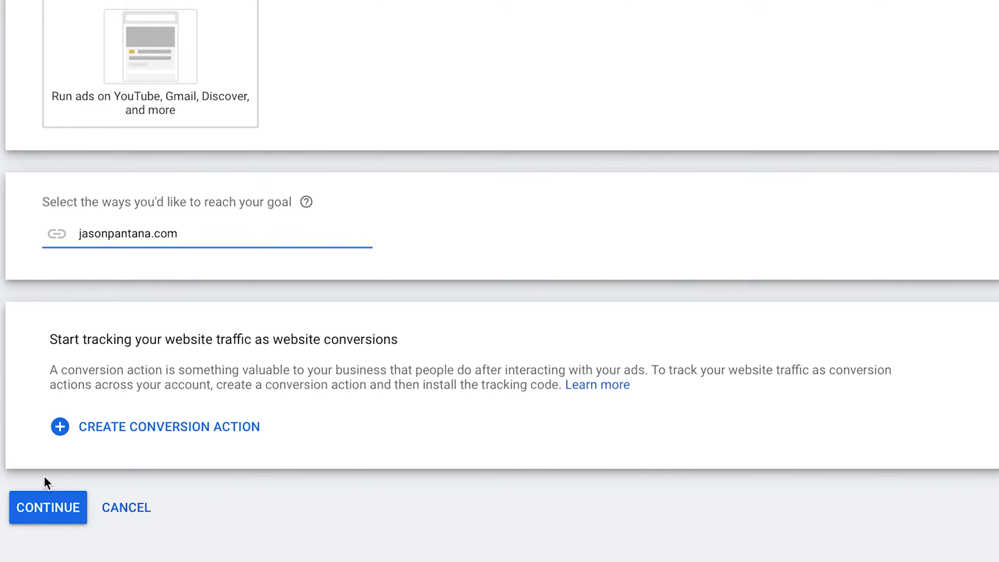
{"action": "left_click", "coordinate": [42, 507]}
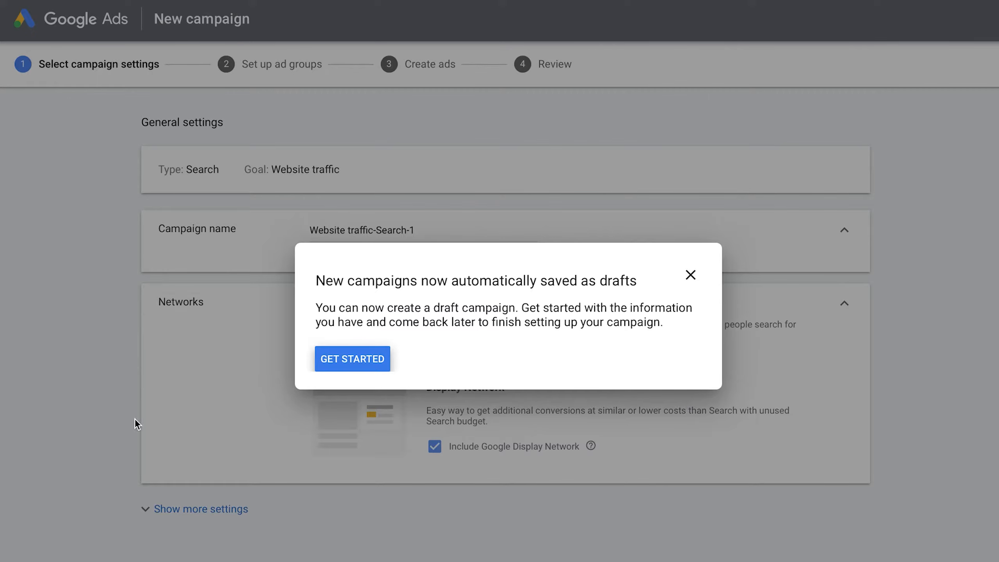
{"action": "left_click", "coordinate": [344, 359]}
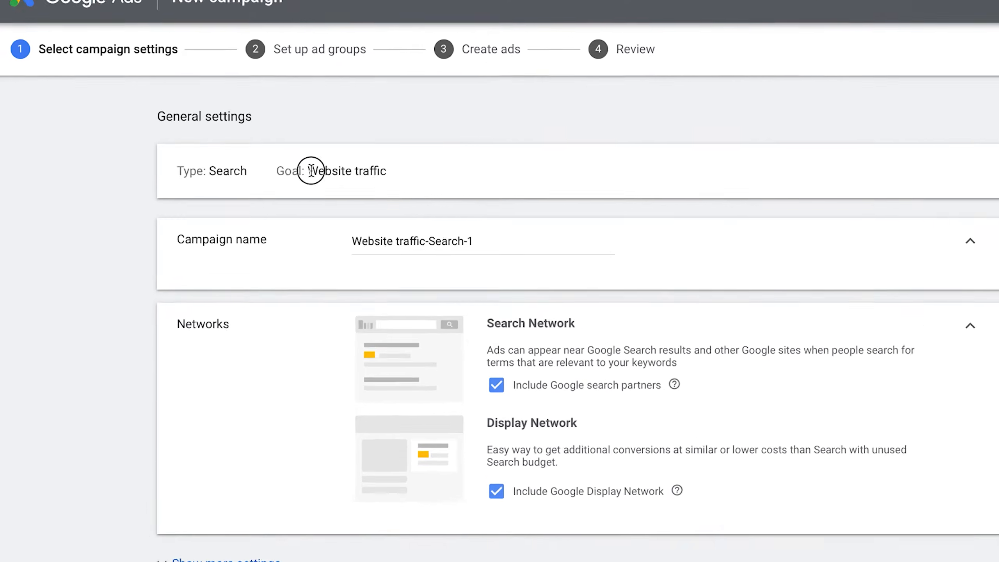
{"action": "left_click_drag", "start_coordinate": [270, 169], "coordinate": [353, 169]}
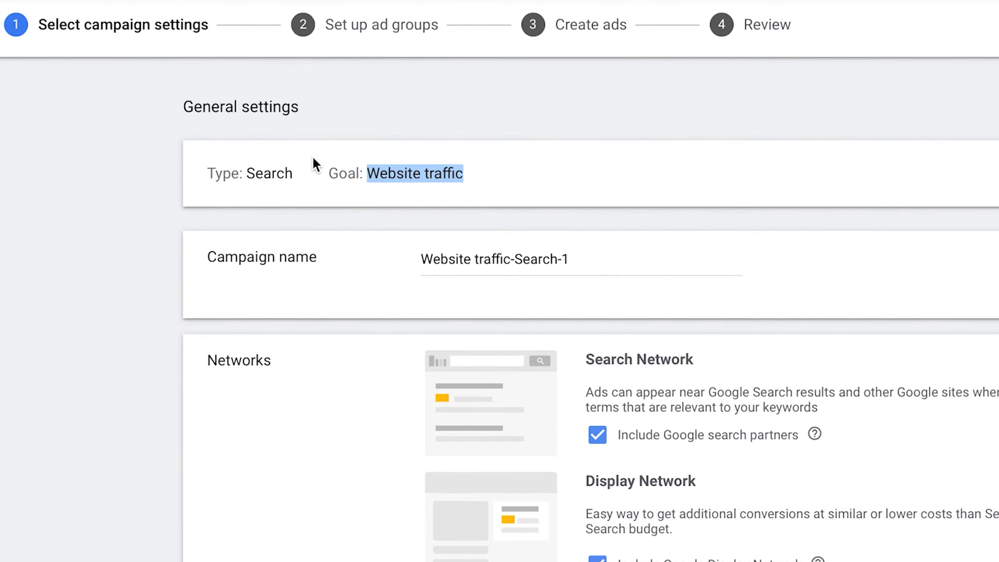
{"action": "left_click", "coordinate": [281, 166]}
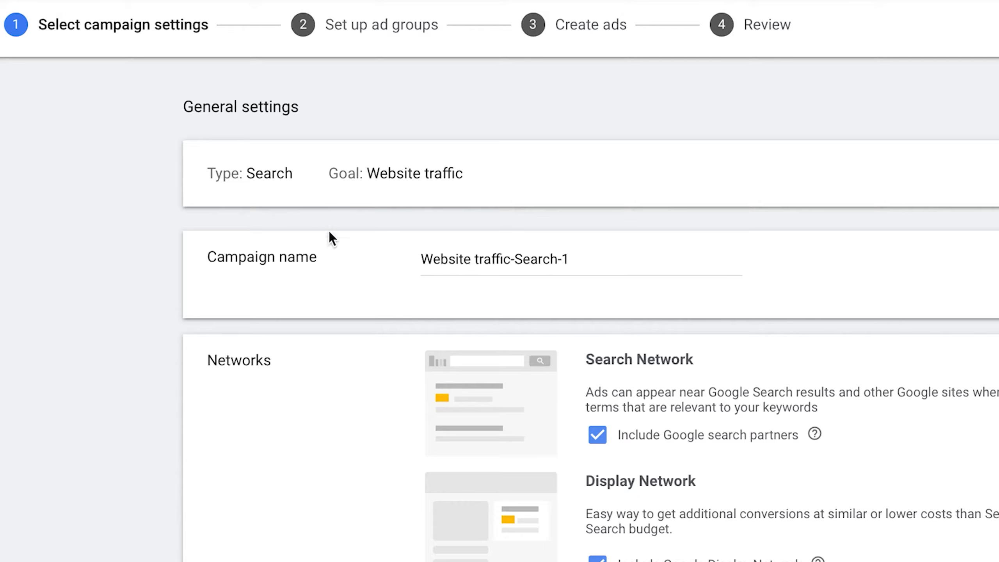
Step: Name the campaign PPC "YOUR NAME" and exclude the Google Display Network from its networks
{"action": "triple_click", "coordinate": [549, 260]}
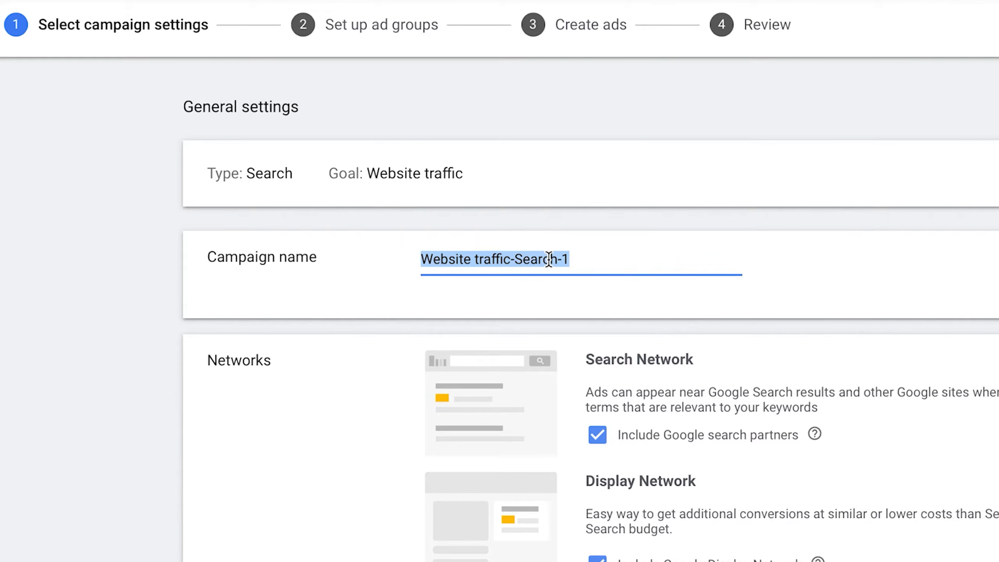
{"action": "type", "text": "PPC \"YOUR NAME"}
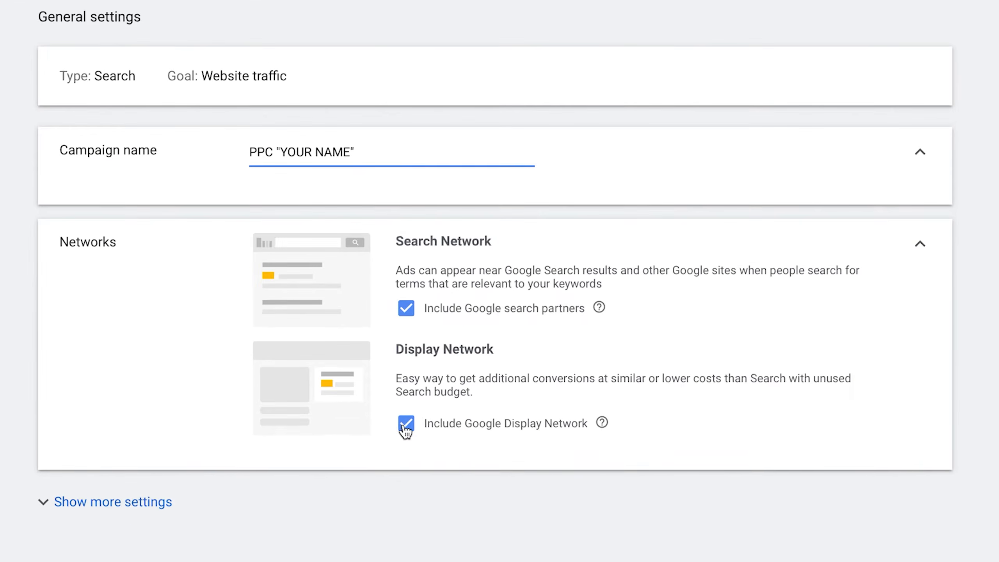
{"action": "left_click", "coordinate": [406, 424]}
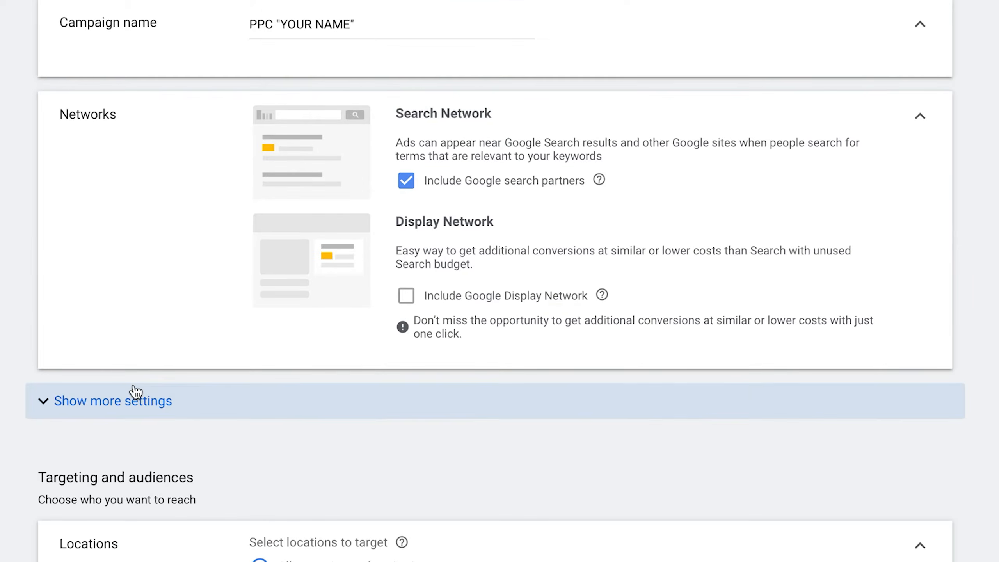
Step: In the additional settings, set the campaign's start date to Apr 28, 2021 and its end date to May 12, 2021
{"action": "left_click", "coordinate": [128, 529]}
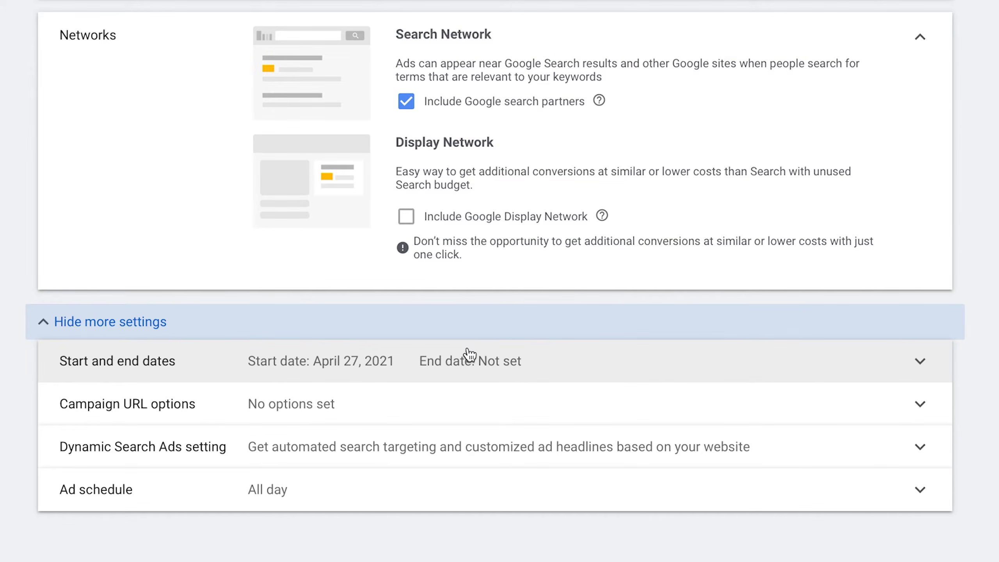
{"action": "left_click", "coordinate": [308, 368]}
{"action": "left_click", "coordinate": [371, 396]}
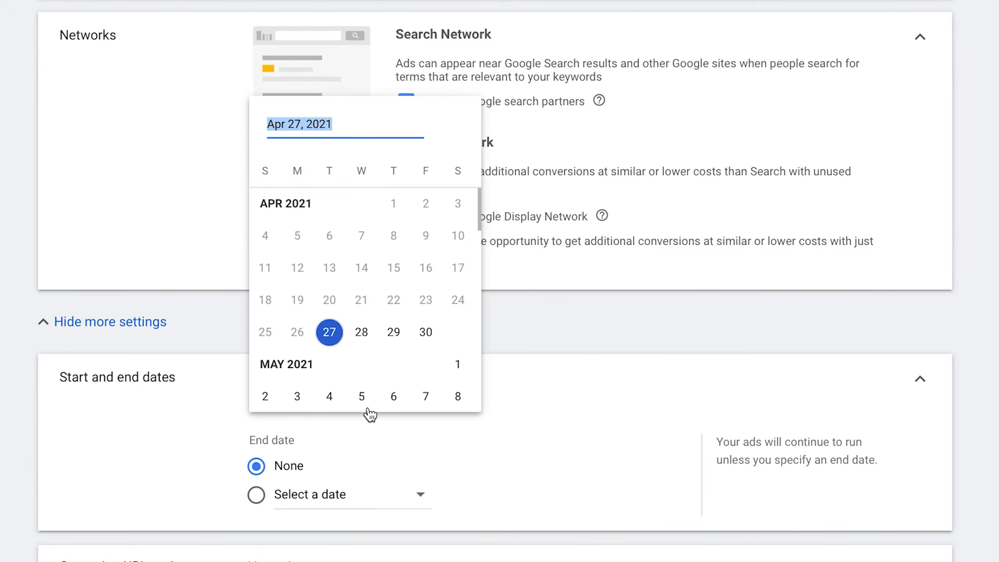
{"action": "left_click", "coordinate": [361, 331]}
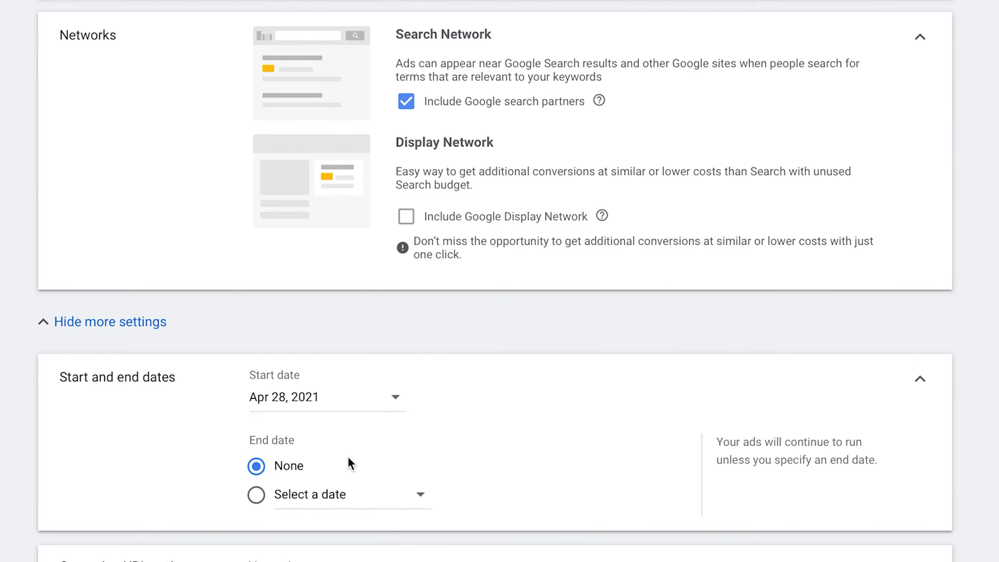
{"action": "left_click", "coordinate": [319, 495]}
{"action": "scroll", "coordinate": [428, 424], "scroll_direction": "down", "scroll_amount": 2}
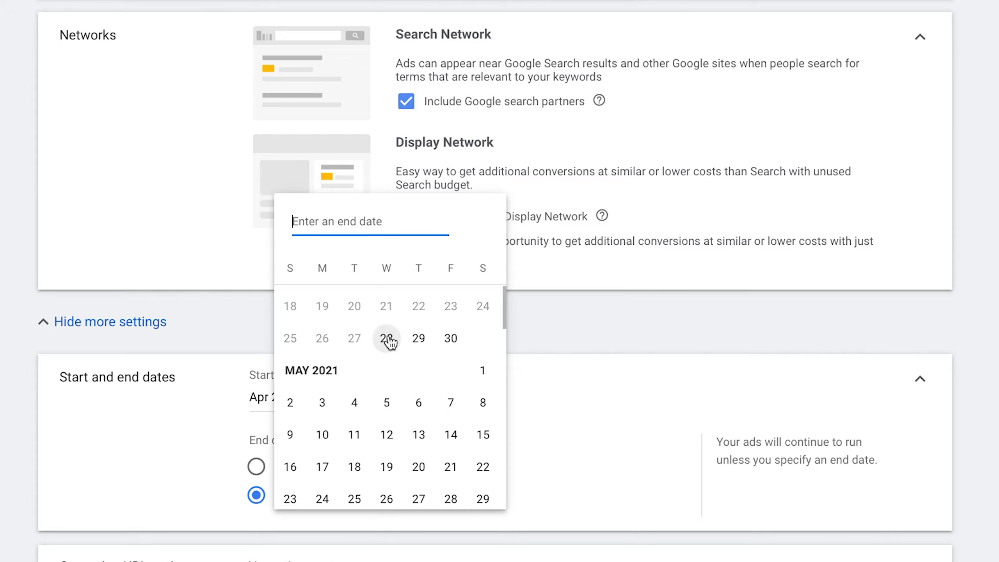
{"action": "left_click", "coordinate": [376, 438]}
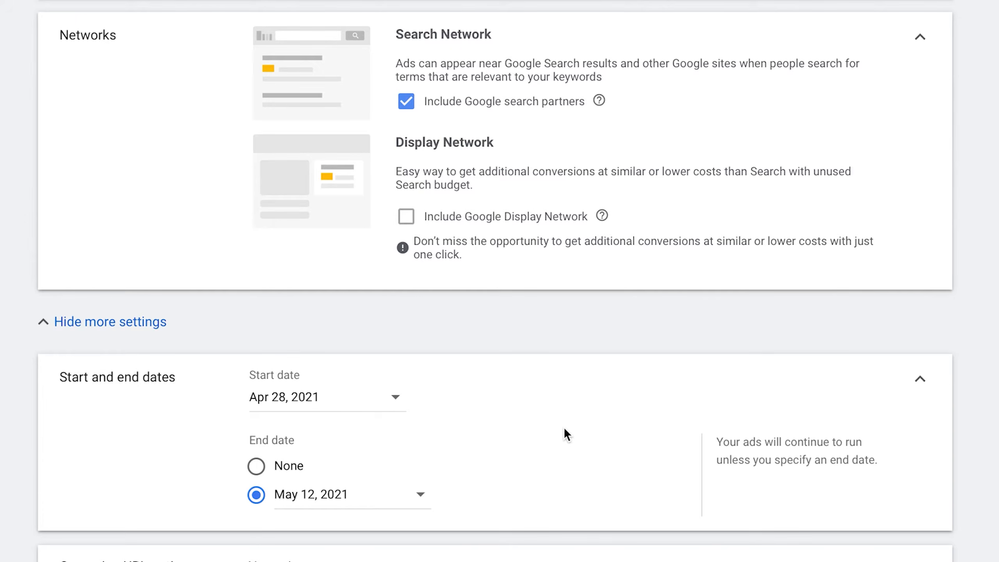
Step: Enter the business's website domain in the Dynamic Search Ads setting
{"action": "scroll", "coordinate": [564, 427], "scroll_direction": "down", "scroll_amount": 5}
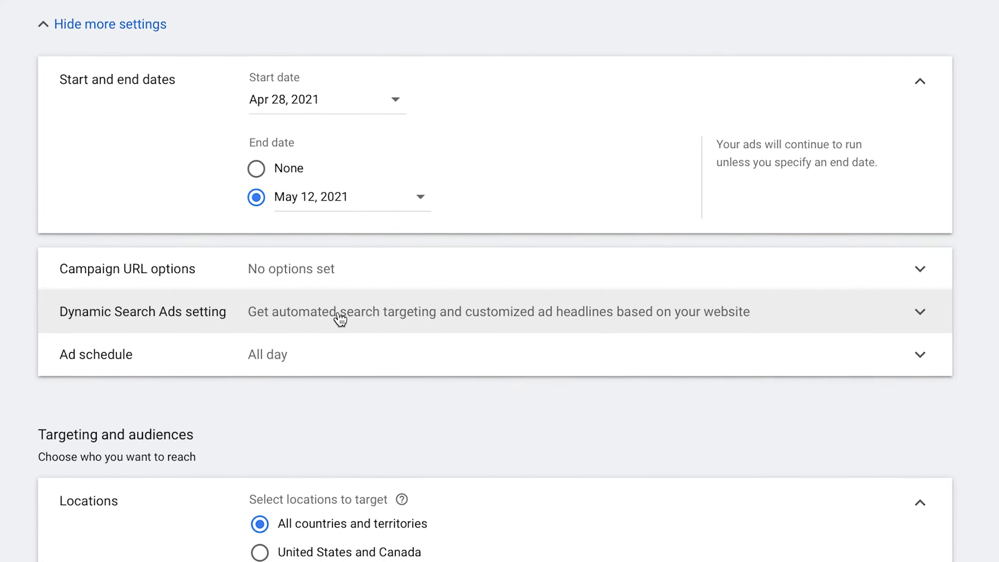
{"action": "left_click", "coordinate": [341, 318]}
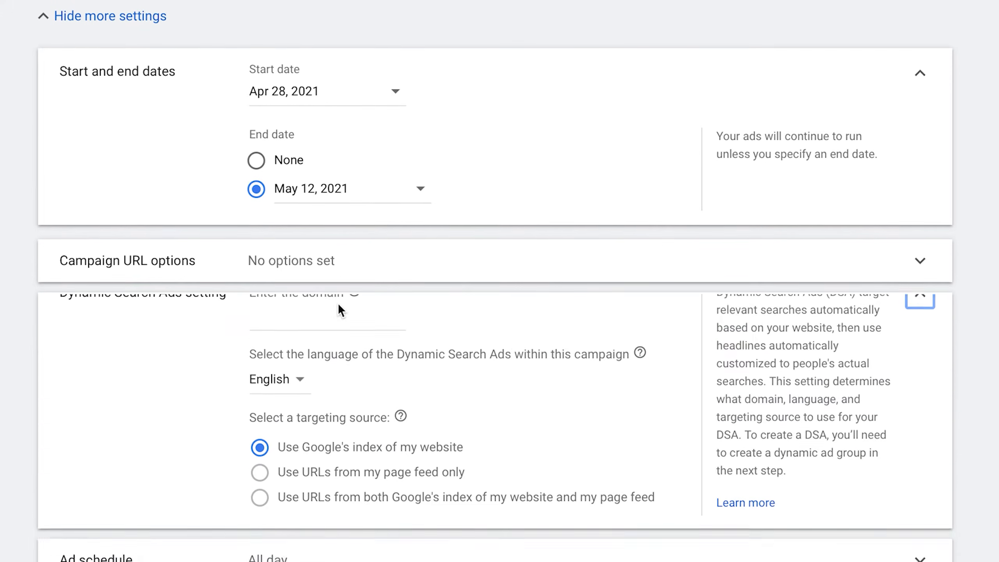
{"action": "left_click", "coordinate": [293, 345]}
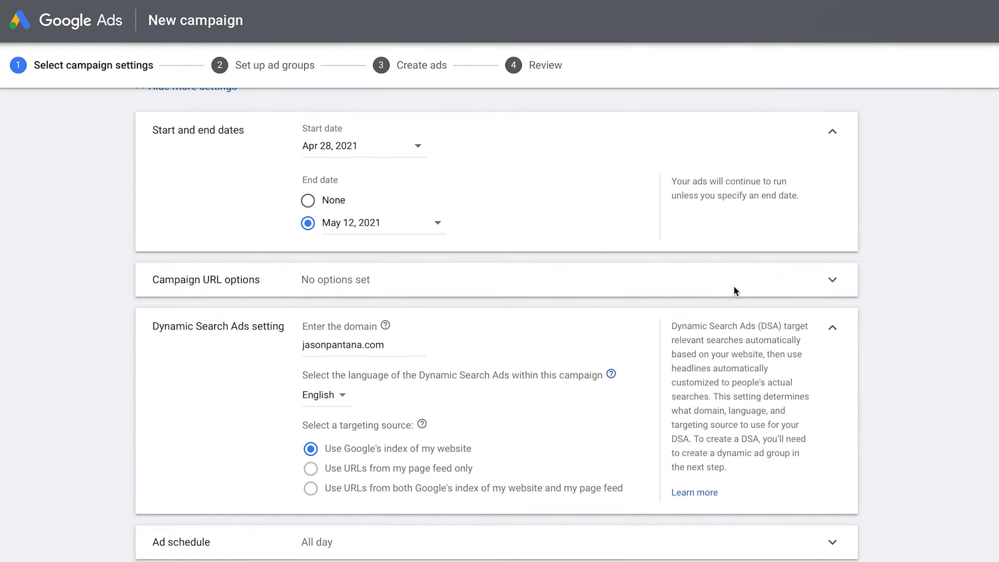
Step: Hide the additional campaign settings and show them again
{"action": "scroll", "coordinate": [735, 292], "scroll_direction": "up", "scroll_amount": 2}
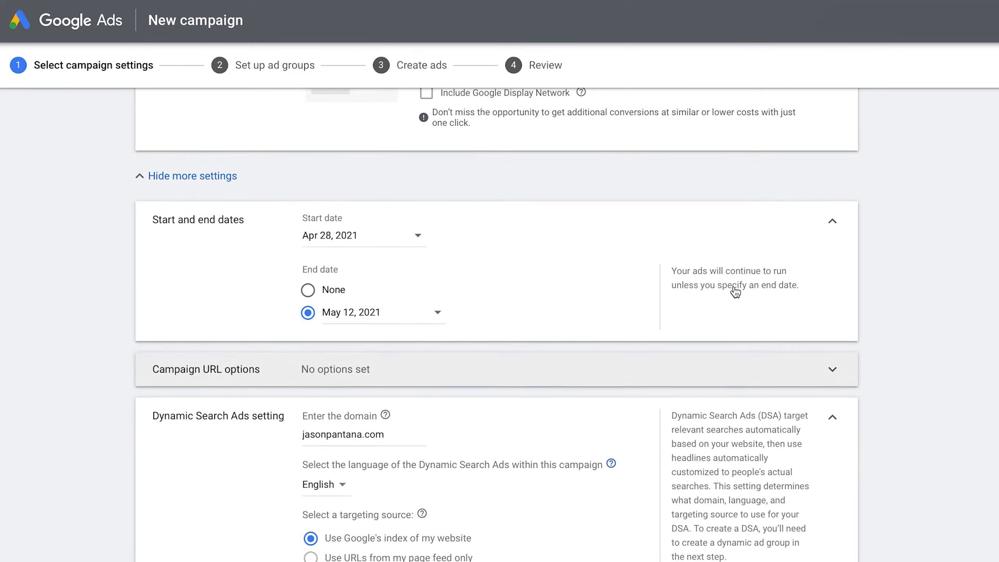
{"action": "left_click", "coordinate": [196, 178]}
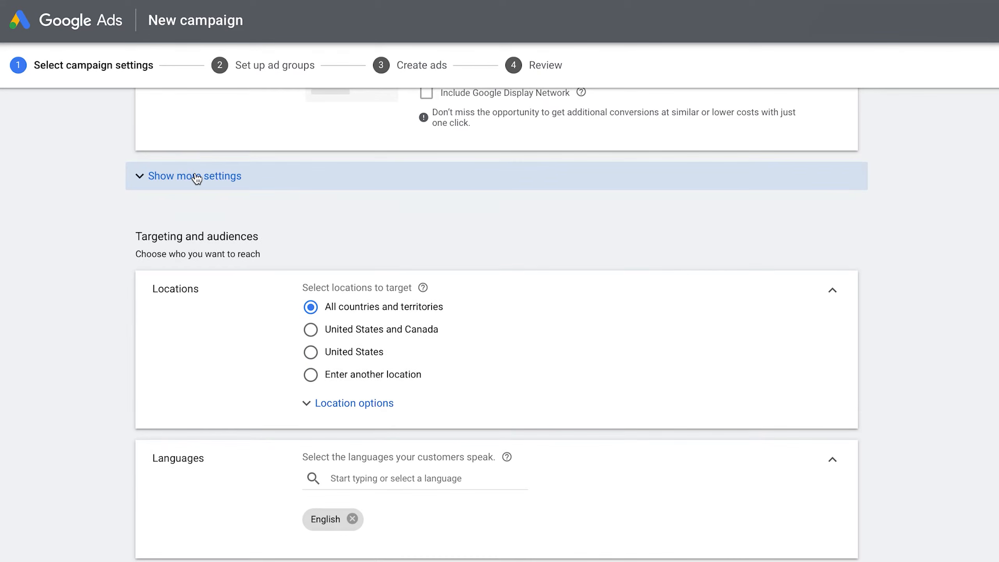
{"action": "scroll", "coordinate": [146, 297], "scroll_direction": "up", "scroll_amount": 6}
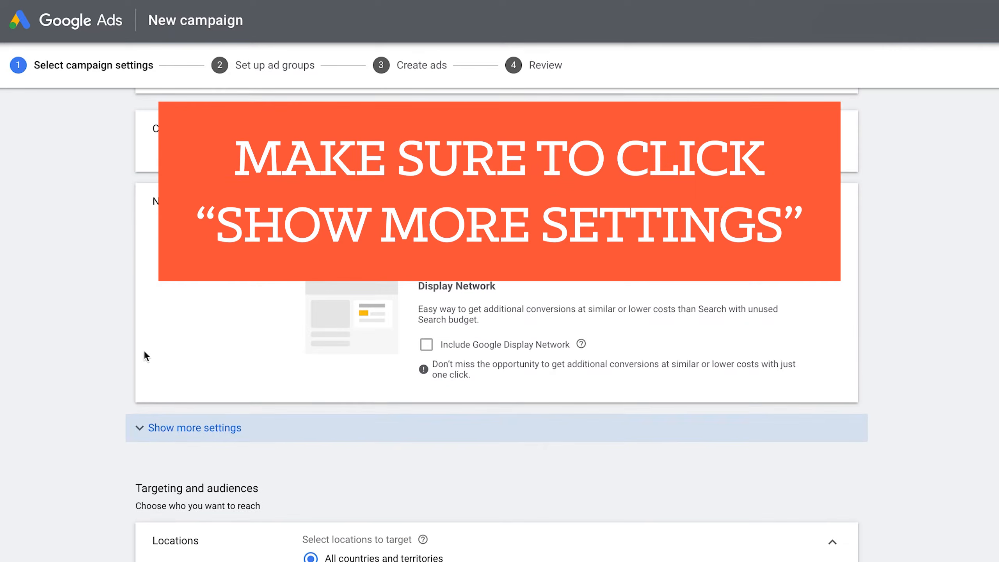
{"action": "left_click", "coordinate": [176, 437]}
{"action": "scroll", "coordinate": [178, 433], "scroll_direction": "down", "scroll_amount": 1}
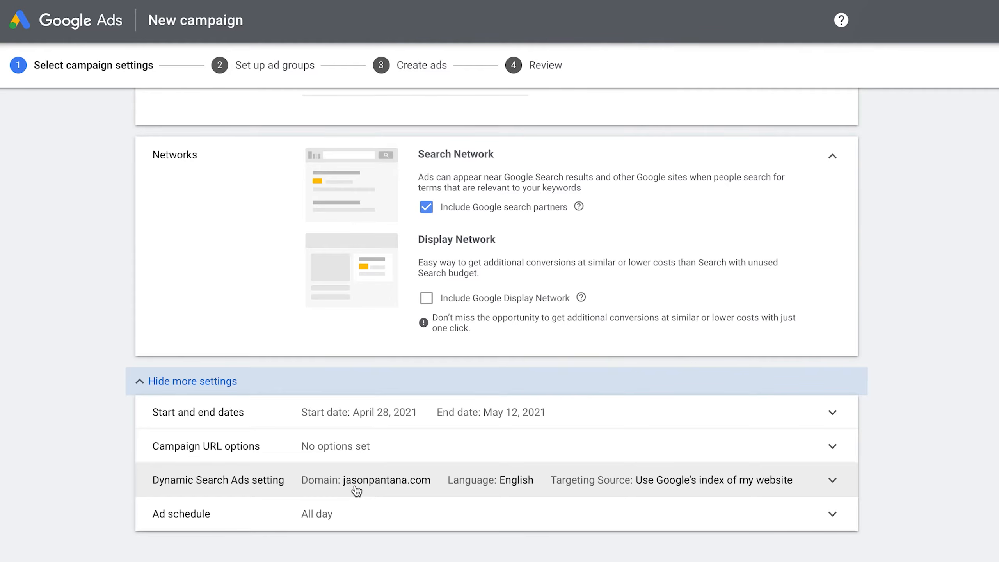
Step: Open the average daily spend in the Budget section for editing
{"action": "scroll", "coordinate": [356, 491], "scroll_direction": "down", "scroll_amount": 7}
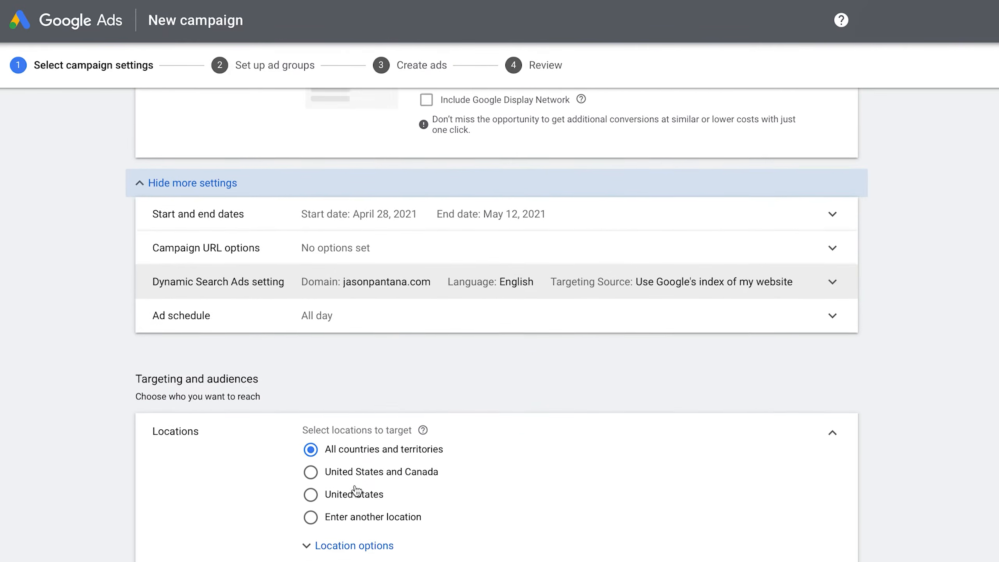
{"action": "scroll", "coordinate": [357, 491], "scroll_direction": "down", "scroll_amount": 1}
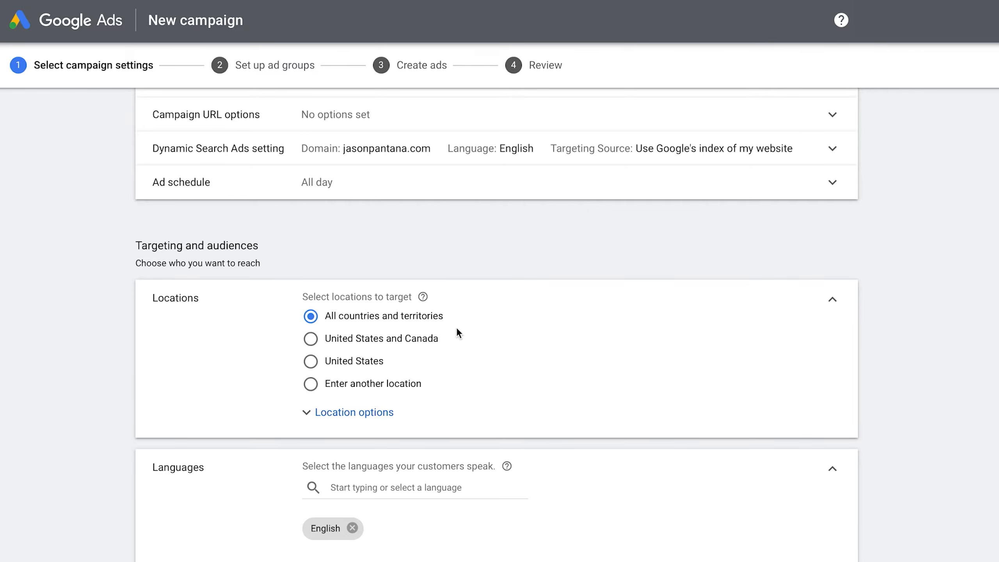
{"action": "scroll", "coordinate": [456, 332], "scroll_direction": "down", "scroll_amount": 5}
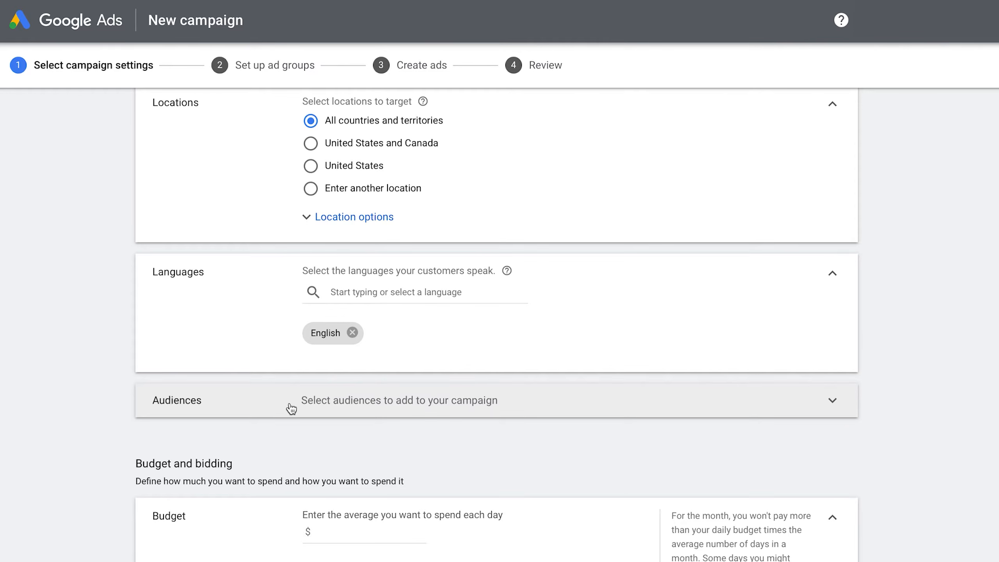
{"action": "scroll", "coordinate": [291, 409], "scroll_direction": "down", "scroll_amount": 4}
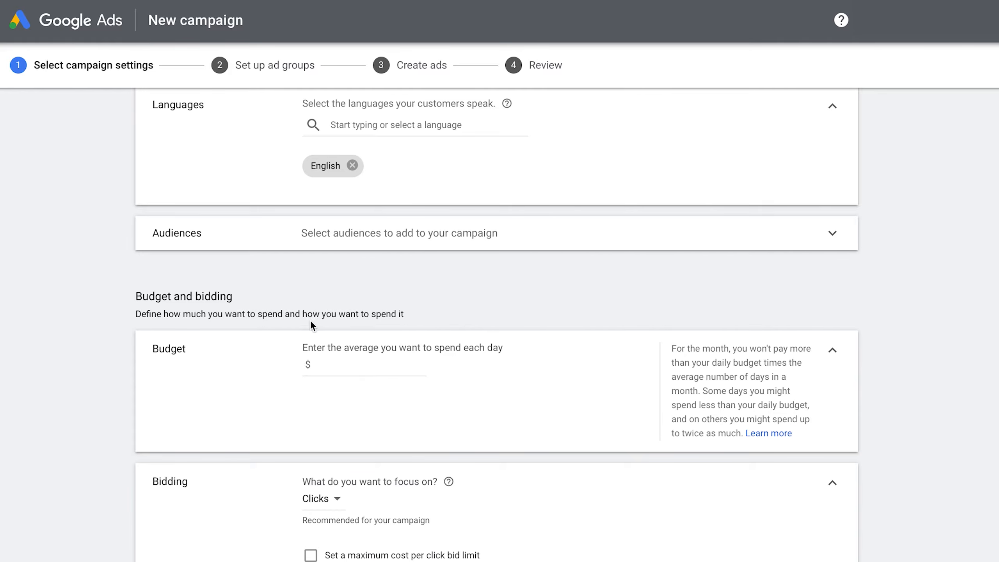
{"action": "left_click", "coordinate": [367, 359]}
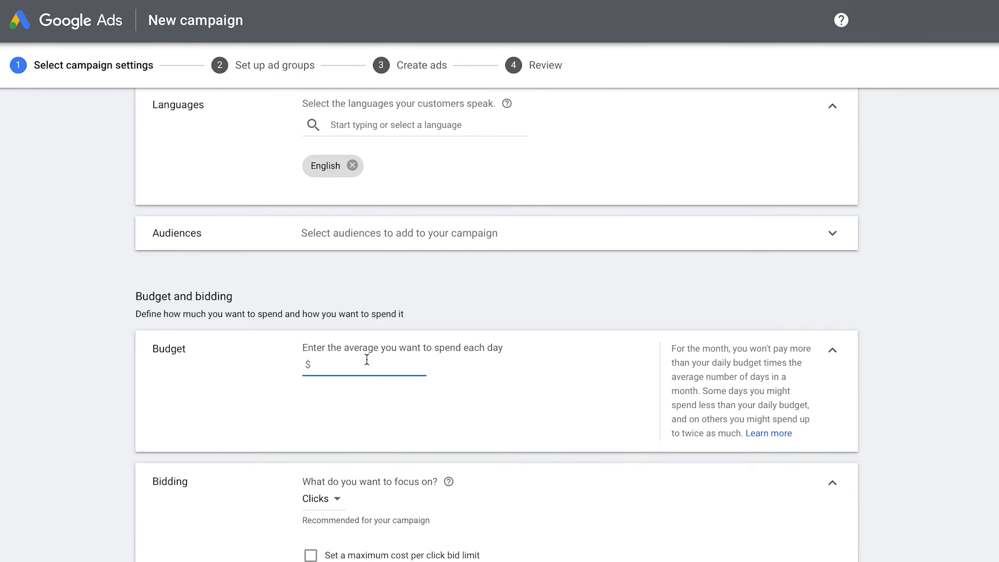